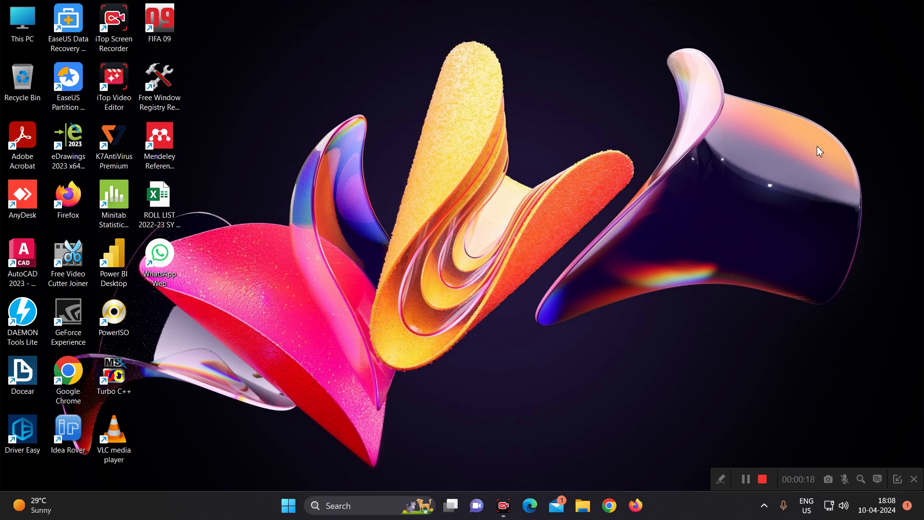
Step: Launch Excel from the Start menu and create a new blank workbook, Book1
{"action": "left_click", "coordinate": [290, 506]}
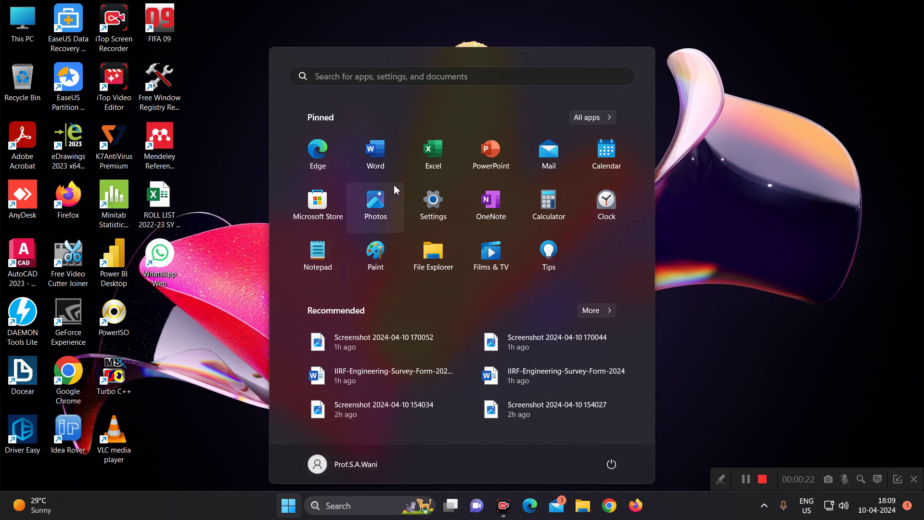
{"action": "left_click", "coordinate": [435, 157]}
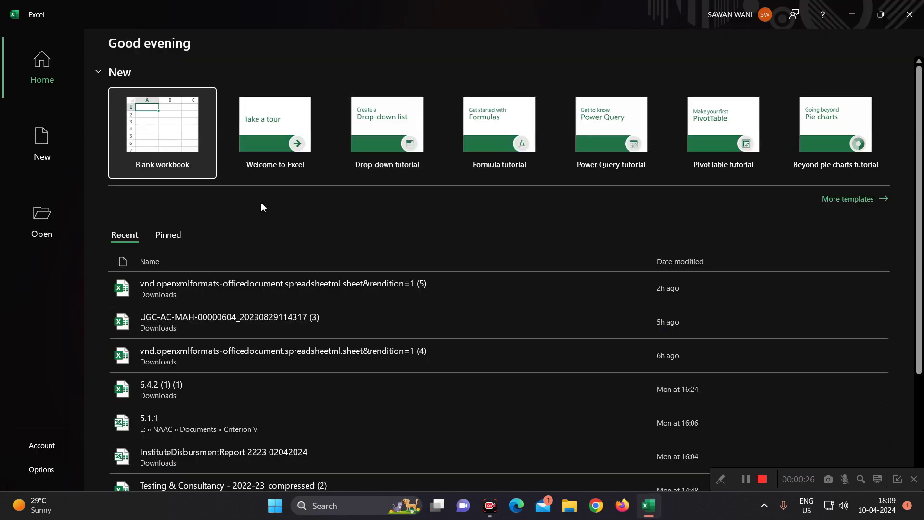
{"action": "left_click", "coordinate": [182, 142]}
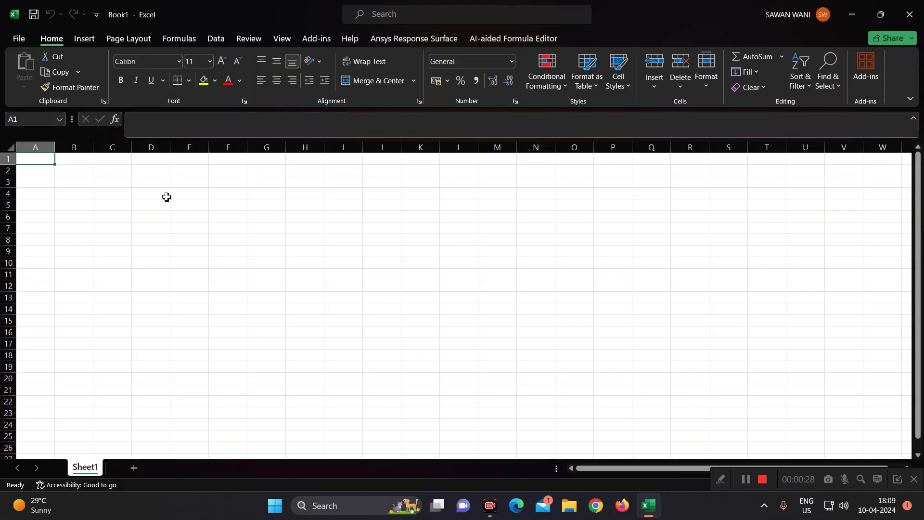
{"action": "left_click", "coordinate": [165, 195]}
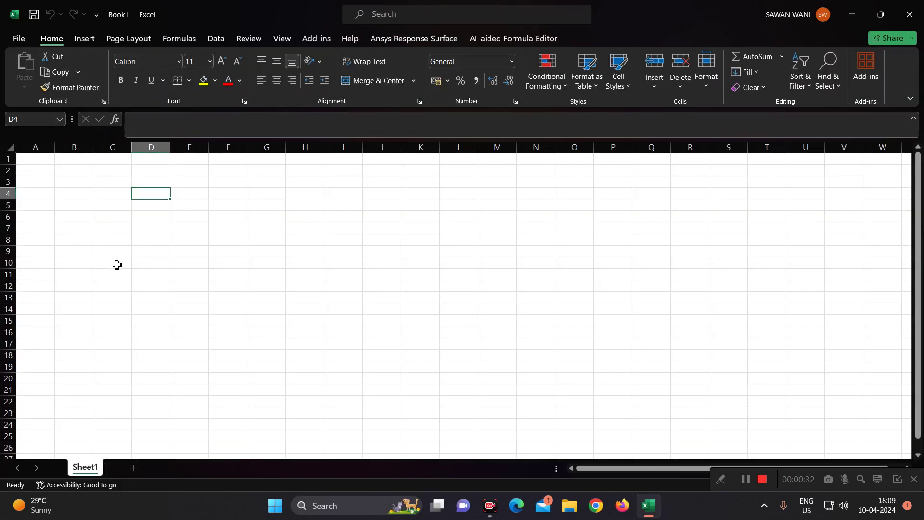
{"action": "scroll", "coordinate": [149, 222], "scroll_direction": "up", "scroll_amount": 7}
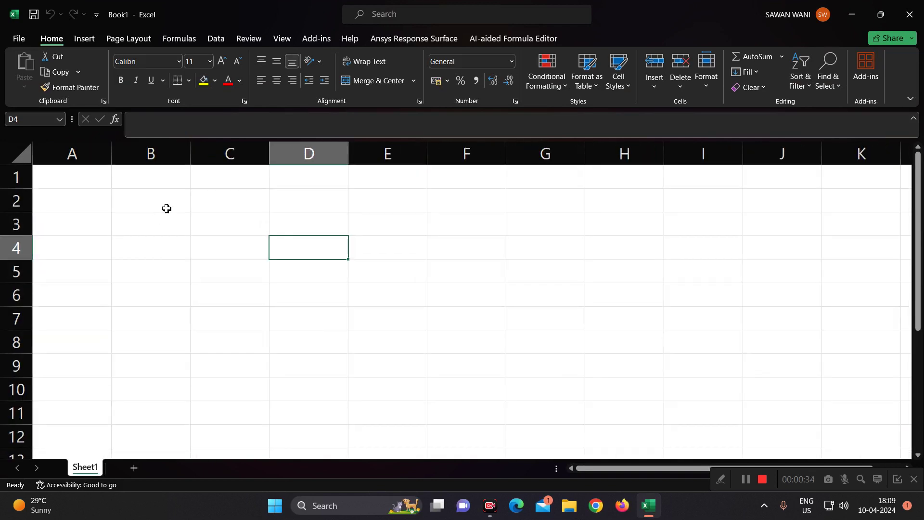
Step: Enter the header 'student' in B2 and the students a, b, c, d, e below it
{"action": "left_click", "coordinate": [167, 209]}
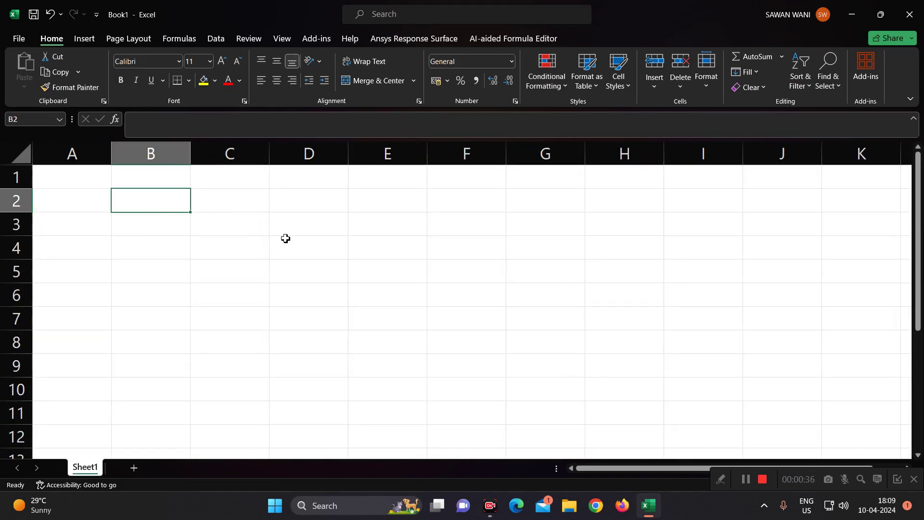
{"action": "key", "text": "Down"}
{"action": "key", "text": "Up"}
{"action": "type", "text": "stu"}
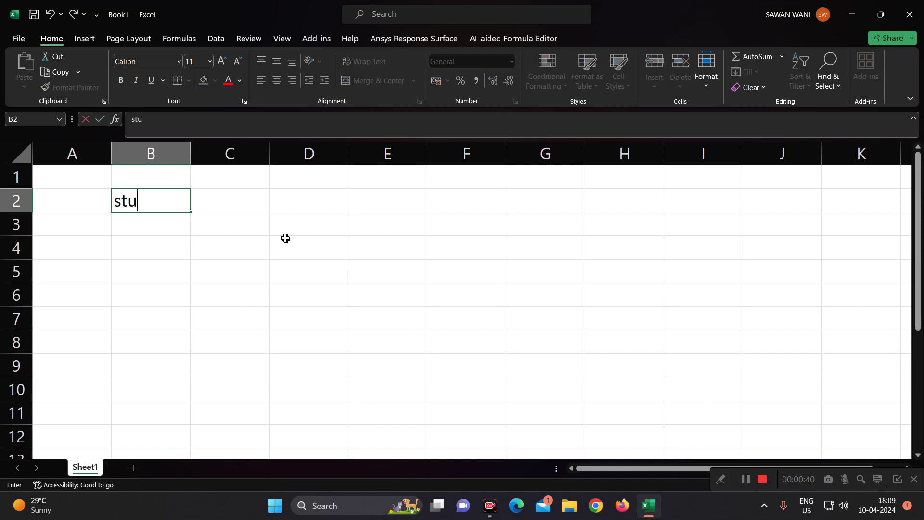
{"action": "type", "text": "dent"}
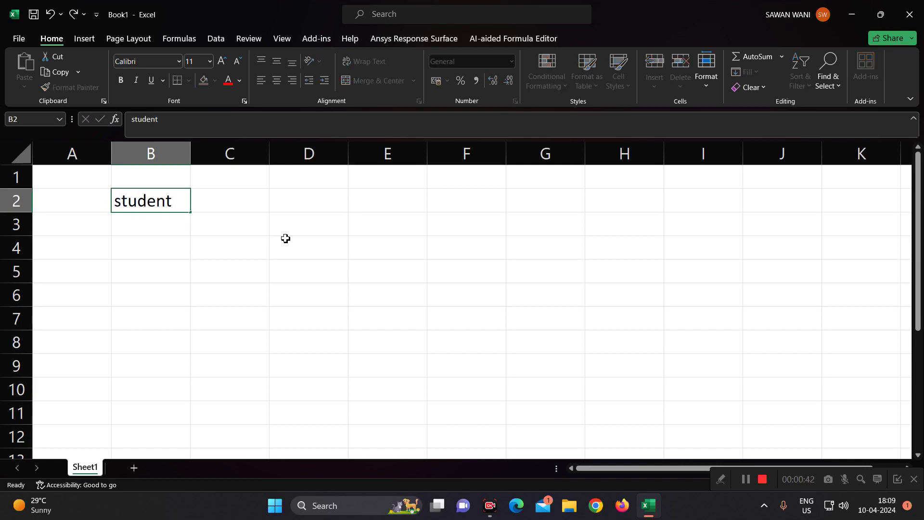
{"action": "key", "text": "Return"}
{"action": "type", "text": "a"}
{"action": "key", "text": "Return"}
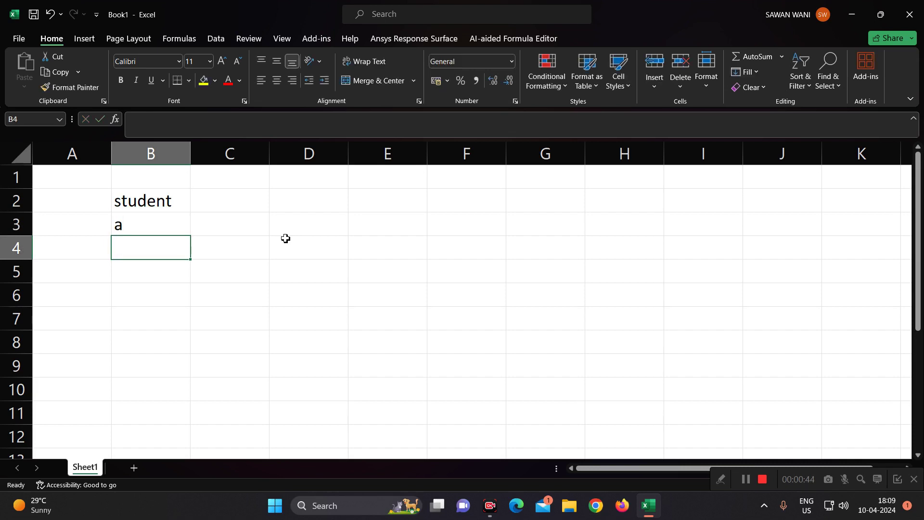
{"action": "type", "text": "b"}
{"action": "key", "text": "Return"}
{"action": "type", "text": "c"}
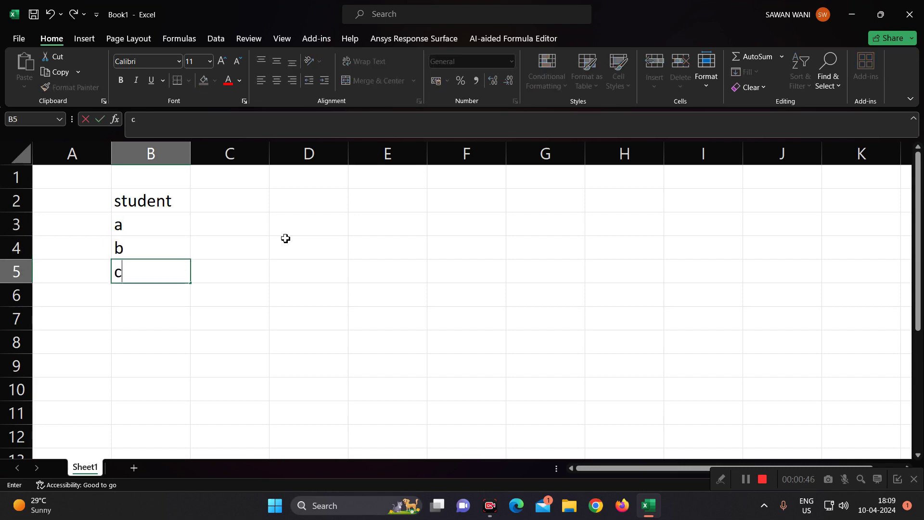
{"action": "key", "text": "Return"}
{"action": "type", "text": "d"}
{"action": "key", "text": "Return"}
{"action": "type", "text": "e"}
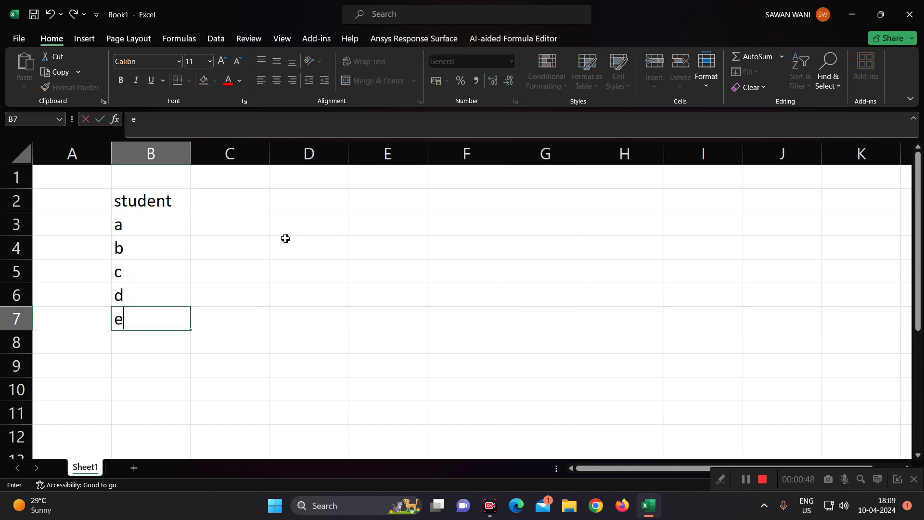
{"action": "key", "text": "Return"}
Step: Enter the header 'marks' in C2 with the marks 50, 65, 48, 80, 95 below it
{"action": "key", "text": "Up"}
{"action": "key", "text": "Right"}
{"action": "key", "text": "Right"}
{"action": "key", "text": "Left"}
{"action": "key", "text": "Up"}
{"action": "key", "text": "Up"}
{"action": "key", "text": "Up"}
{"action": "key", "text": "Up"}
{"action": "key", "text": "Up"}
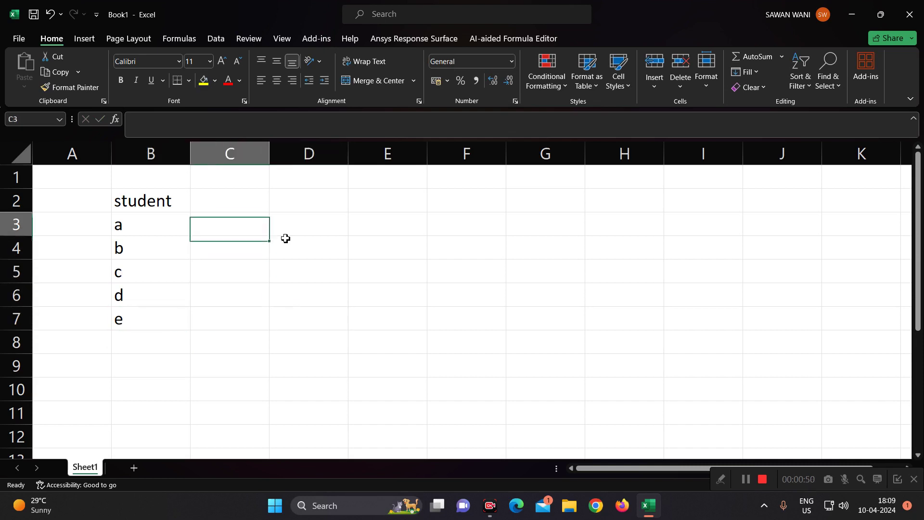
{"action": "type", "text": "mar"}
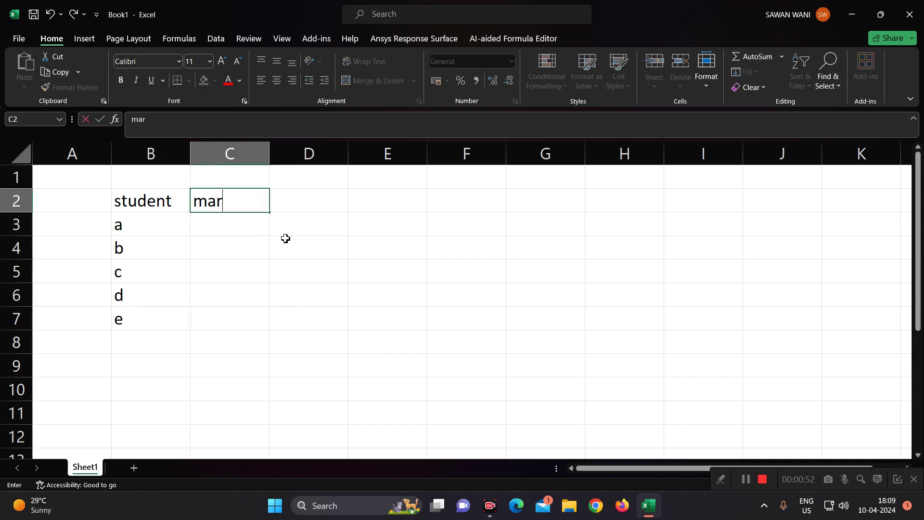
{"action": "type", "text": "ks"}
{"action": "key", "text": "Return"}
{"action": "type", "text": "50"}
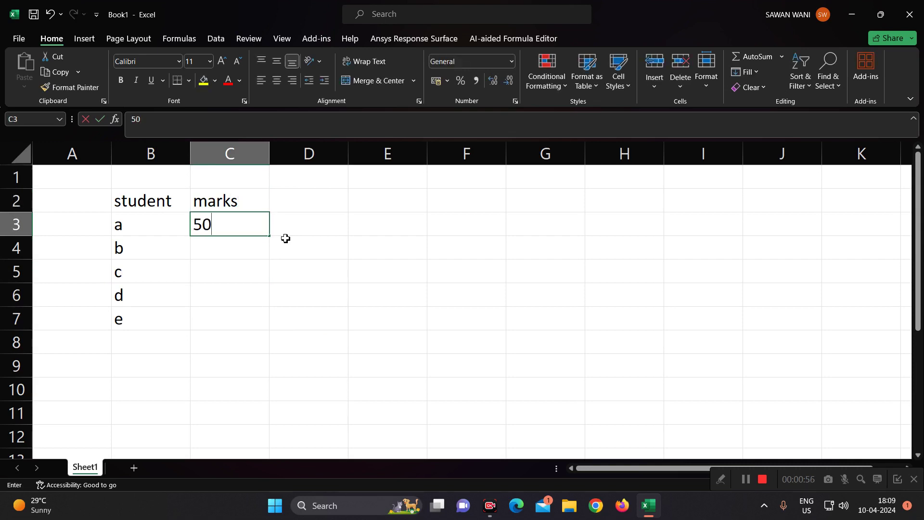
{"action": "key", "text": "Return"}
{"action": "type", "text": "65"}
{"action": "key", "text": "Return"}
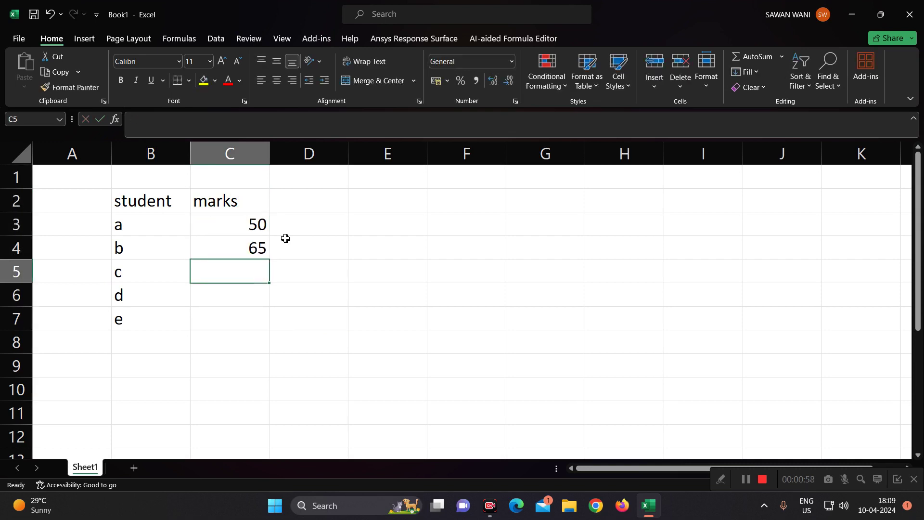
{"action": "type", "text": "48"}
{"action": "key", "text": "Return"}
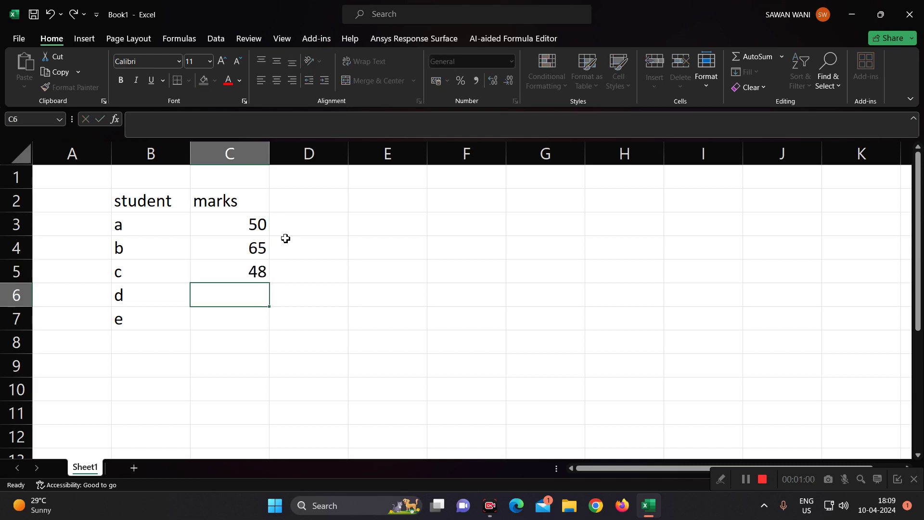
{"action": "type", "text": "80"}
{"action": "key", "text": "Return"}
{"action": "type", "text": "95"}
{"action": "key", "text": "Return"}
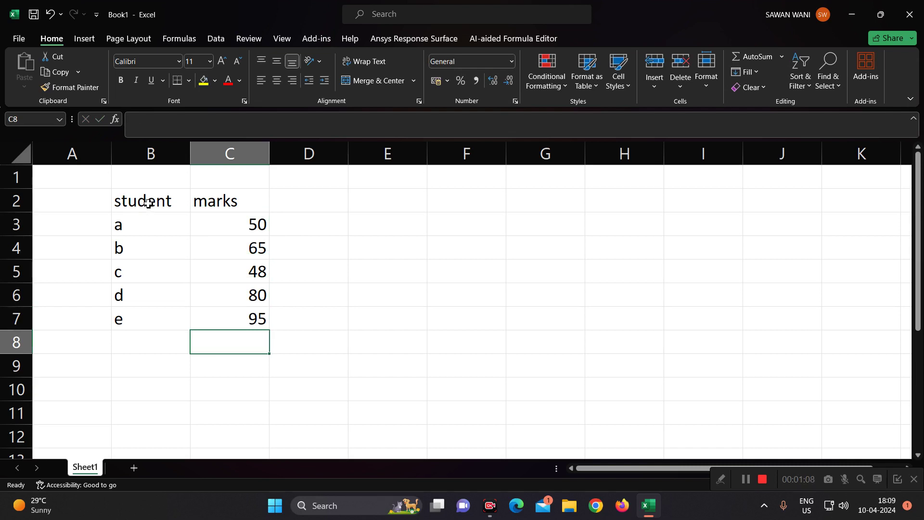
Step: Select the student and marks table and insert a 3-D Clustered Column chart titled 'marks'
{"action": "left_click_drag", "start_coordinate": [150, 201], "coordinate": [244, 310]}
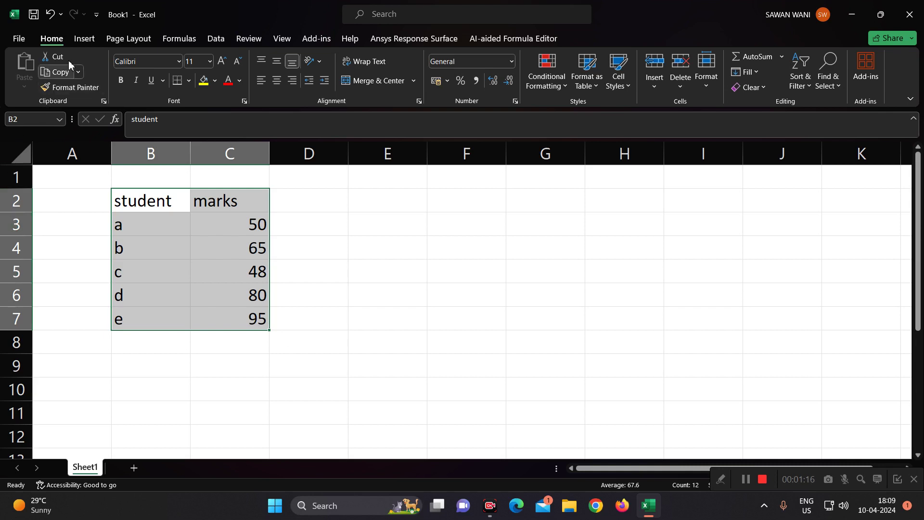
{"action": "left_click", "coordinate": [85, 41]}
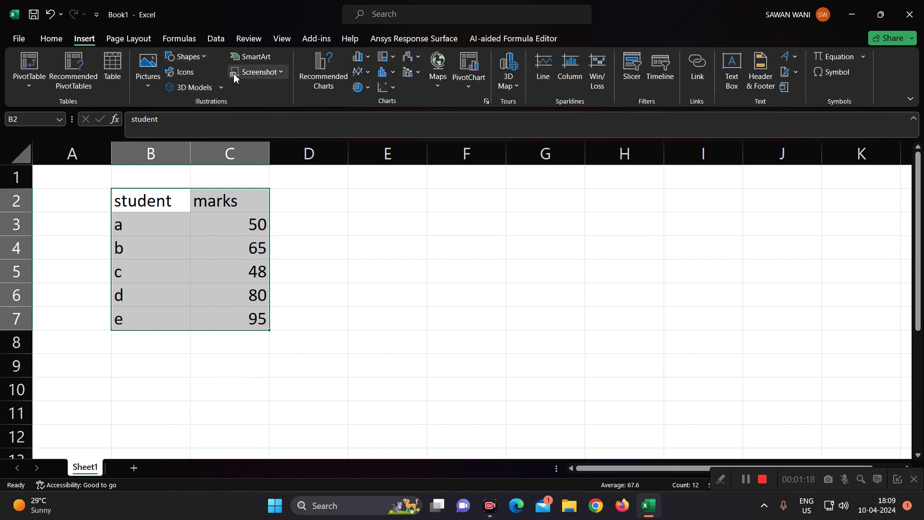
{"action": "left_click", "coordinate": [368, 63]}
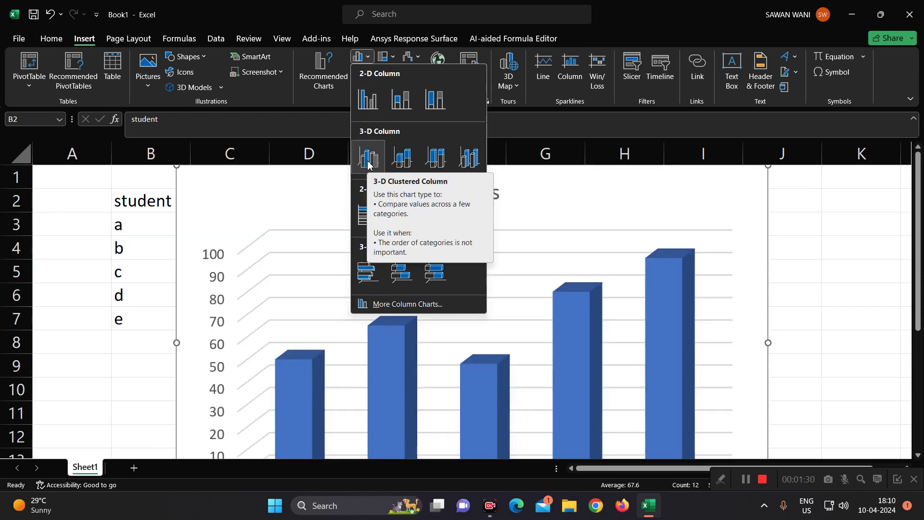
{"action": "left_click", "coordinate": [368, 164]}
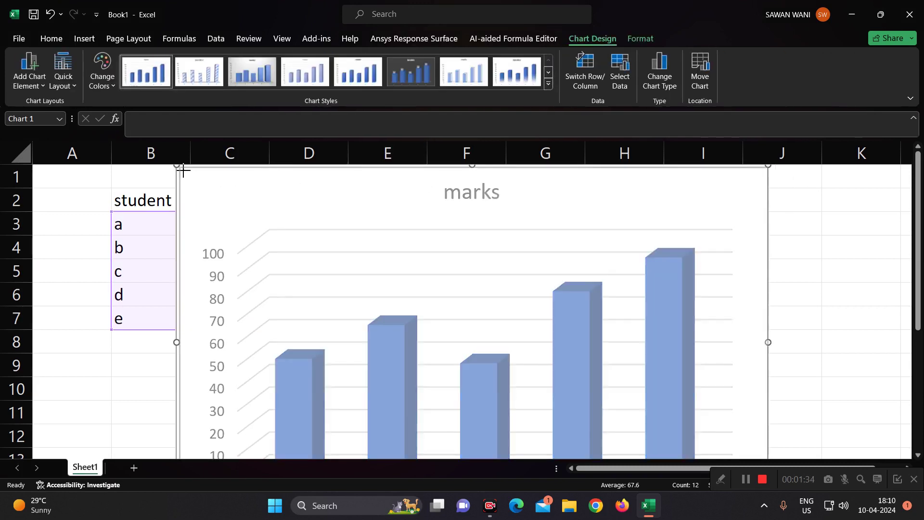
Step: Shrink the marks chart and move it up to D2 beside the student table
{"action": "left_click_drag", "start_coordinate": [269, 214], "coordinate": [395, 282]}
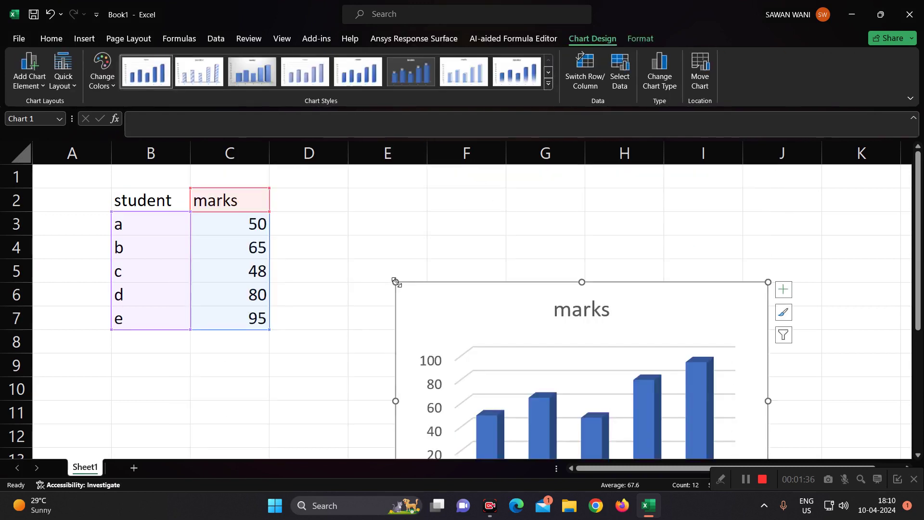
{"action": "left_click_drag", "start_coordinate": [465, 284], "coordinate": [384, 182]}
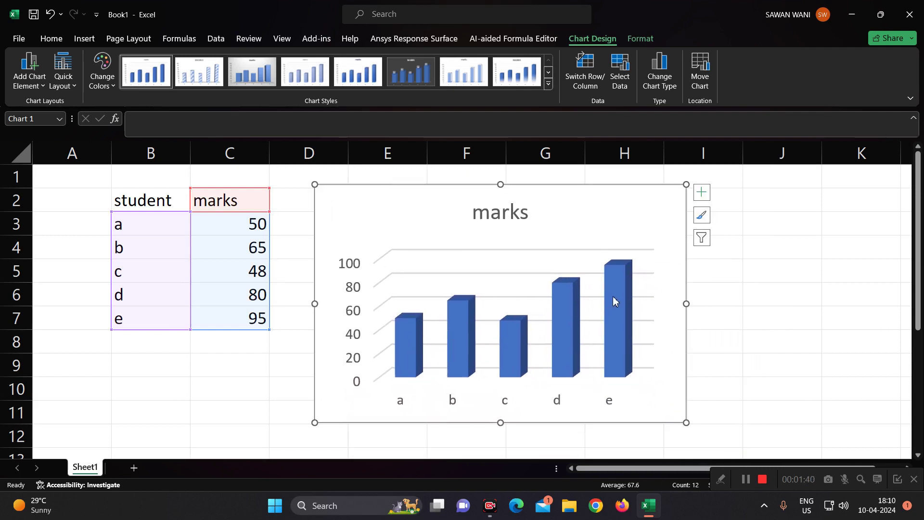
{"action": "mouse_move", "coordinate": [616, 289]}
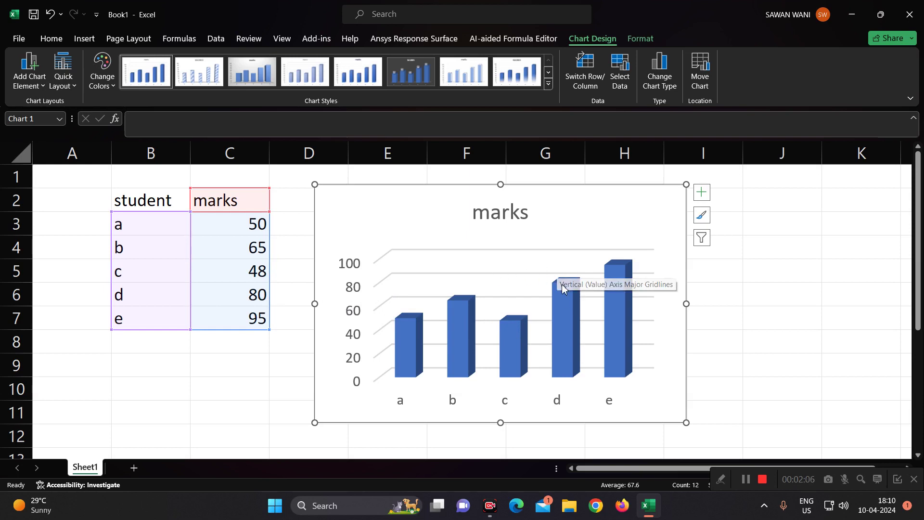
Step: Change student e's mark in C7 from 95 to 100
{"action": "left_click", "coordinate": [250, 229]}
{"action": "left_click", "coordinate": [237, 313]}
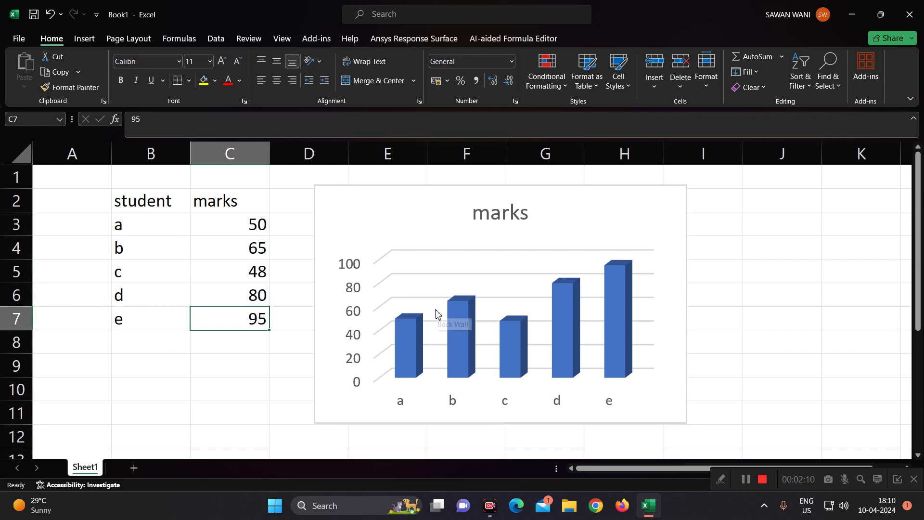
{"action": "type", "text": "100"}
{"action": "key", "text": "Return"}
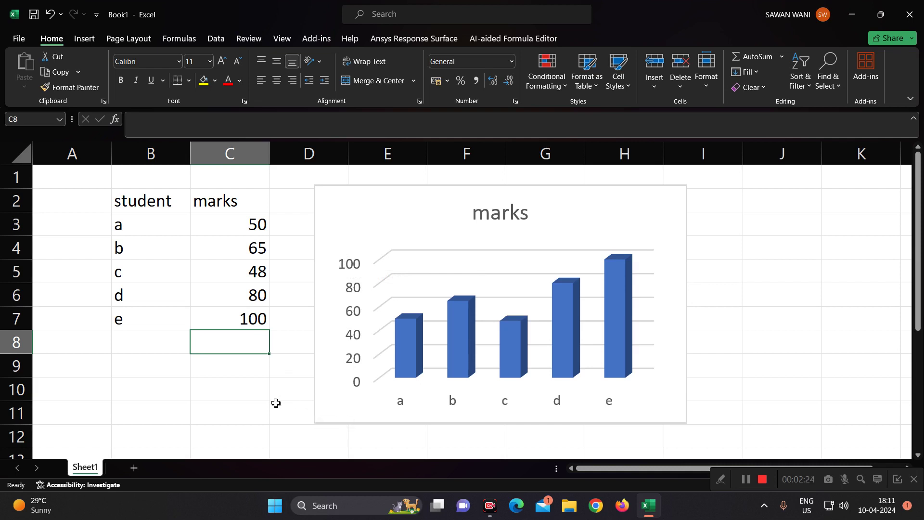
Step: Add new students f and h in cells B8 and B9
{"action": "left_click", "coordinate": [151, 342]}
{"action": "type", "text": "f"}
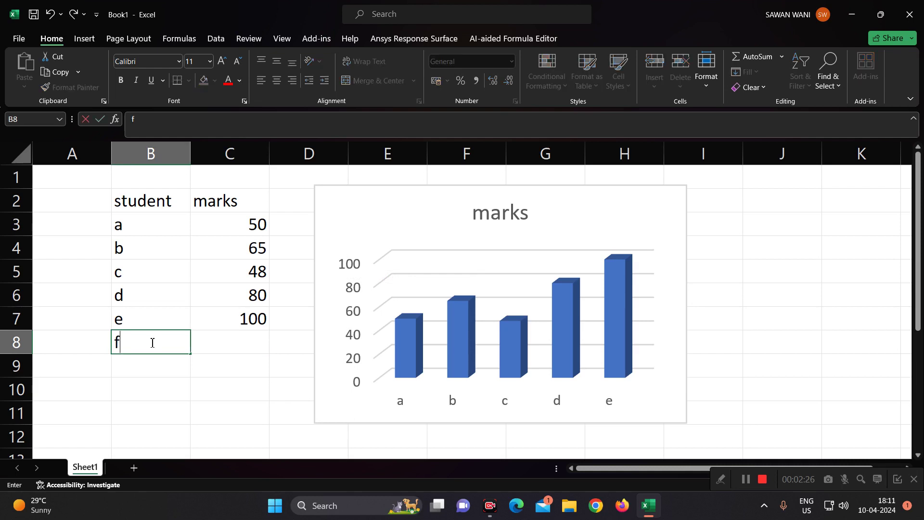
{"action": "key", "text": "Return"}
{"action": "type", "text": "h"}
{"action": "key", "text": "Return"}
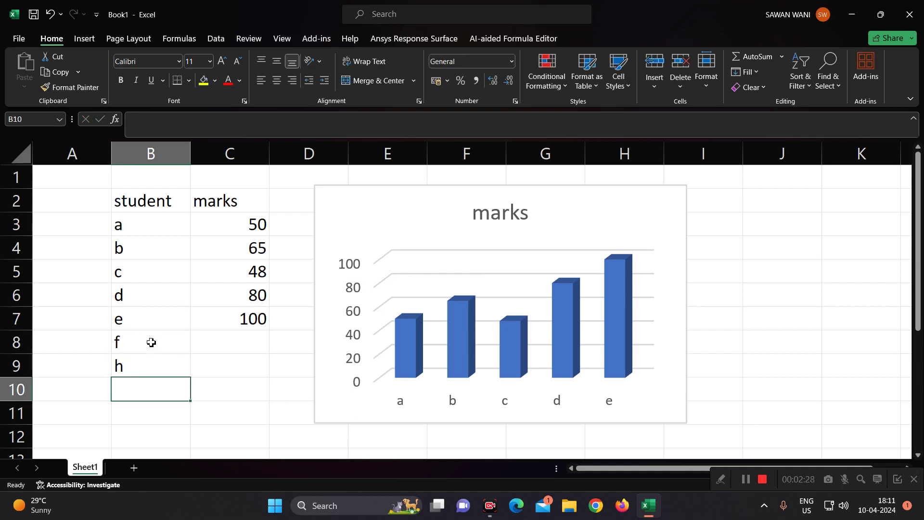
Step: Enter marks 25 for f and 30 for h in C8 and C9
{"action": "key", "text": "Up"}
{"action": "key", "text": "Up"}
{"action": "key", "text": "Up"}
{"action": "key", "text": "Down"}
{"action": "key", "text": "Right"}
{"action": "type", "text": "25"}
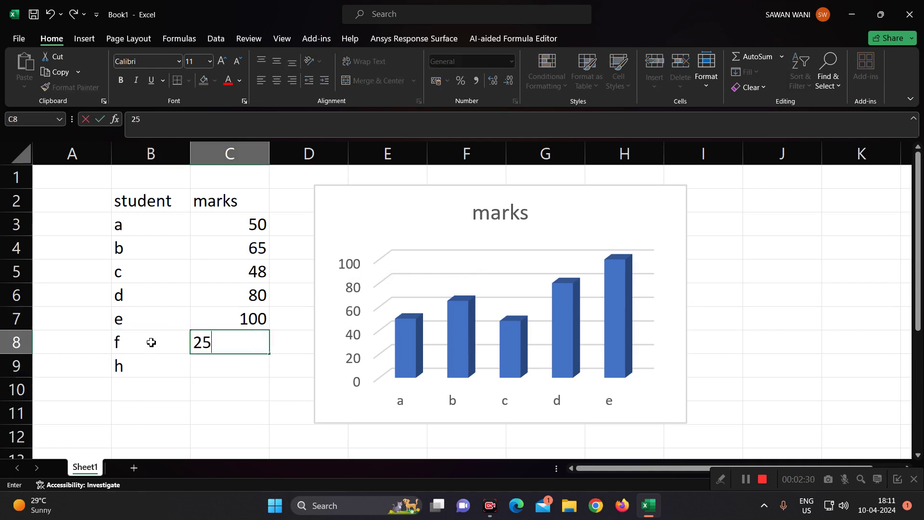
{"action": "key", "text": "Return"}
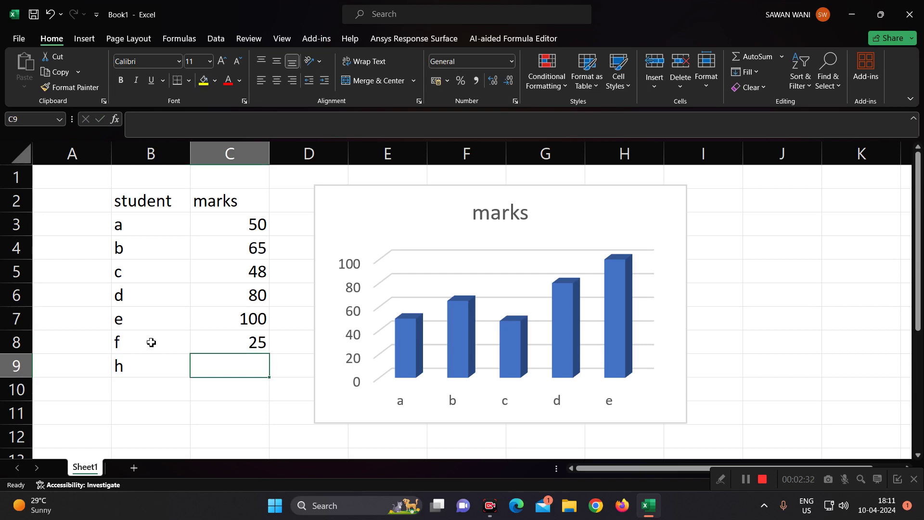
{"action": "type", "text": "30"}
{"action": "key", "text": "Return"}
{"action": "key", "text": "Up"}
{"action": "left_click", "coordinate": [448, 230]}
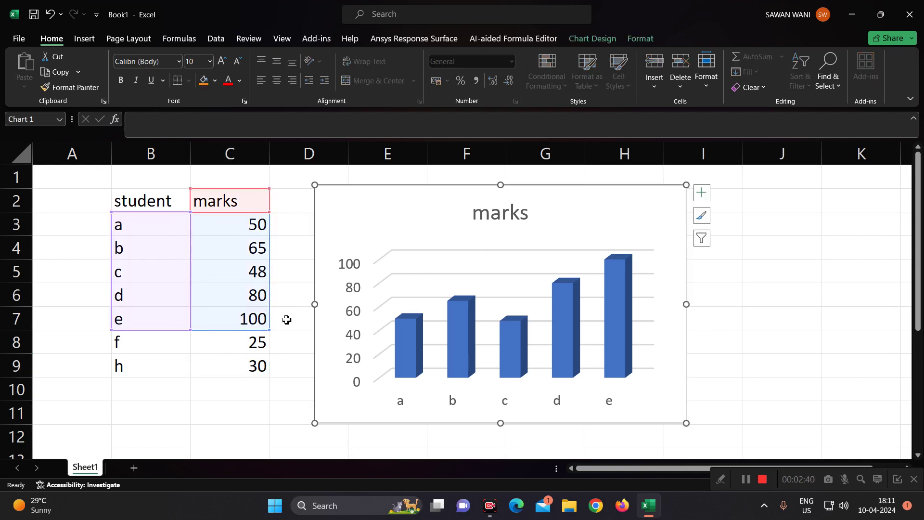
Step: Extend the chart's data range from row 7 to row 9 so f and h are plotted
{"action": "left_click", "coordinate": [738, 336]}
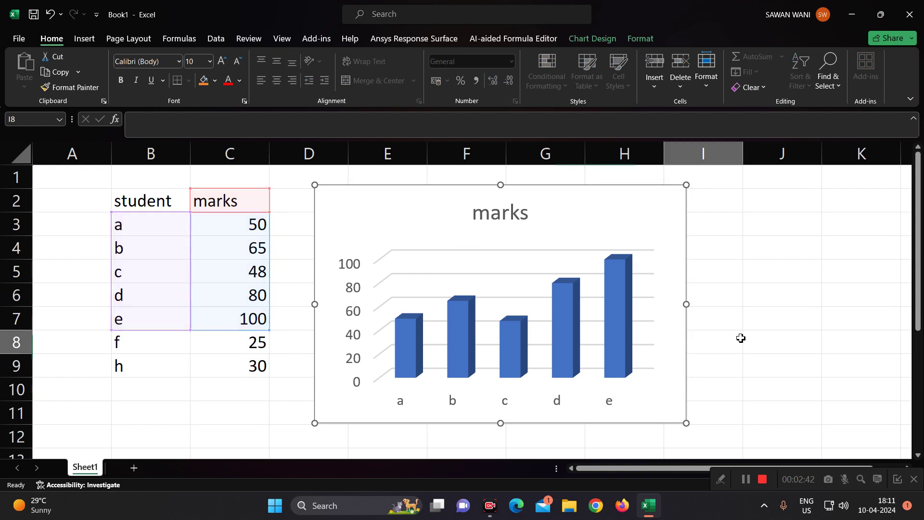
{"action": "left_click", "coordinate": [401, 215]}
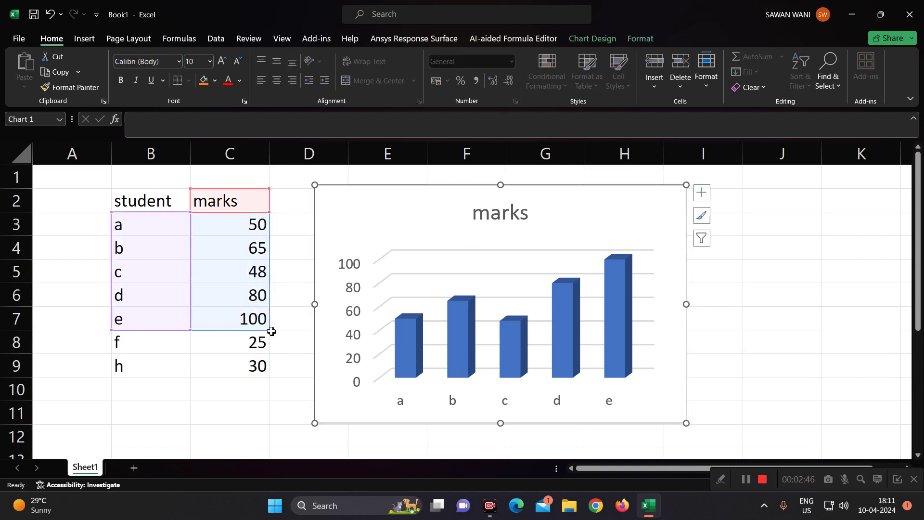
{"action": "left_click_drag", "start_coordinate": [272, 335], "coordinate": [277, 369]}
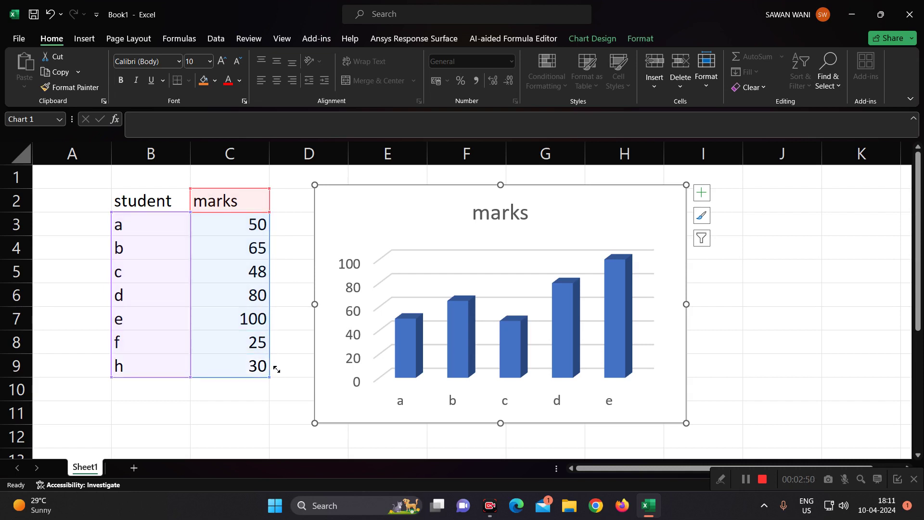
{"action": "left_click_drag", "start_coordinate": [277, 369], "coordinate": [277, 366]}
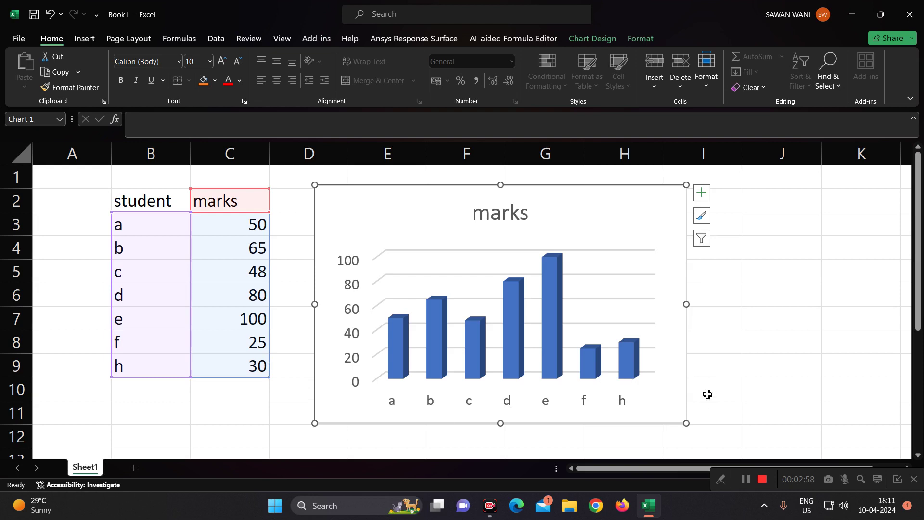
Step: Change h's mark in C9 to 75 and f's mark in C8 to 40
{"action": "left_click", "coordinate": [255, 370]}
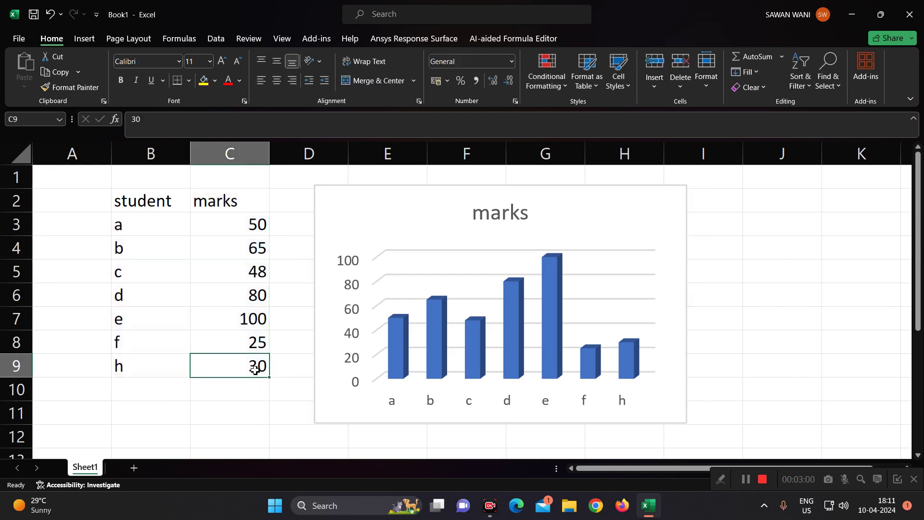
{"action": "type", "text": "75"}
{"action": "key", "text": "Return"}
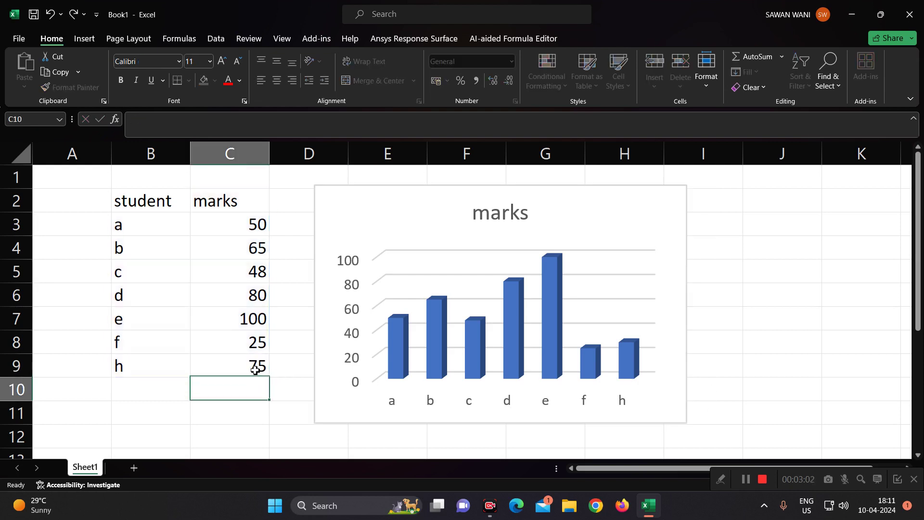
{"action": "key", "text": "Up"}
{"action": "key", "text": "Up"}
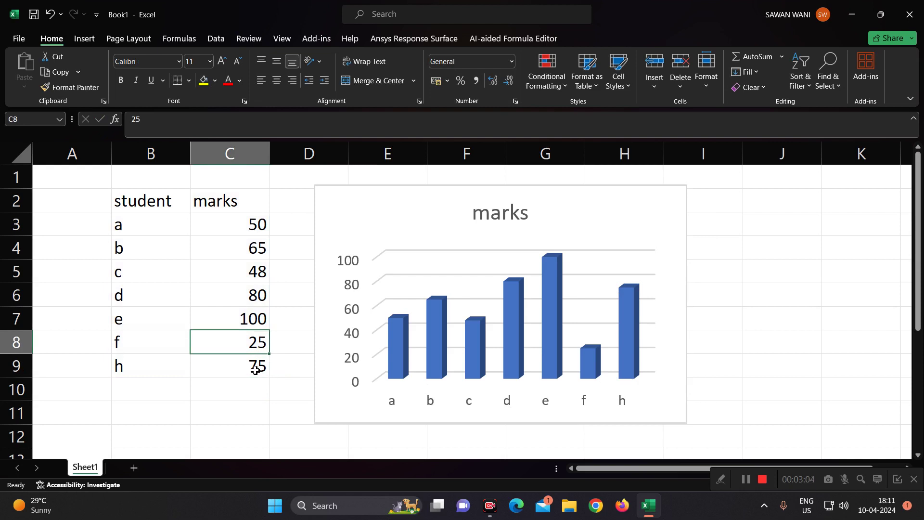
{"action": "type", "text": "40"}
{"action": "key", "text": "Return"}
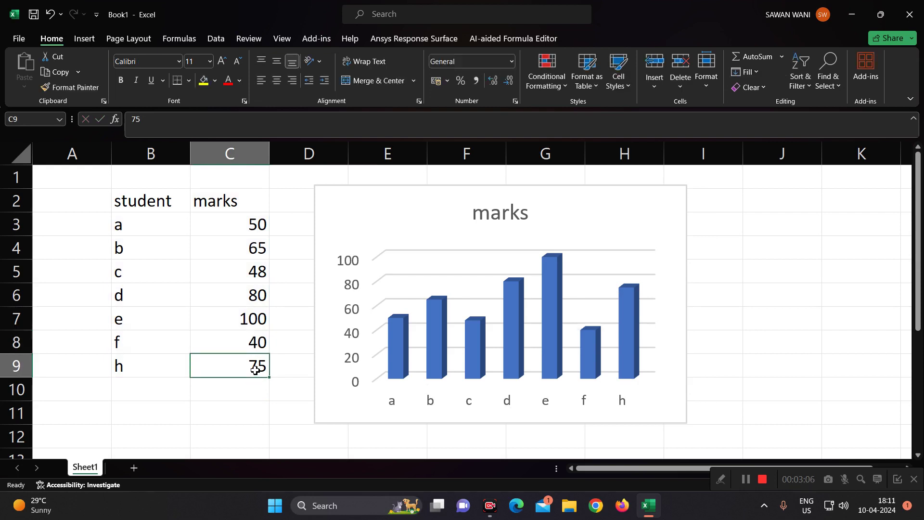